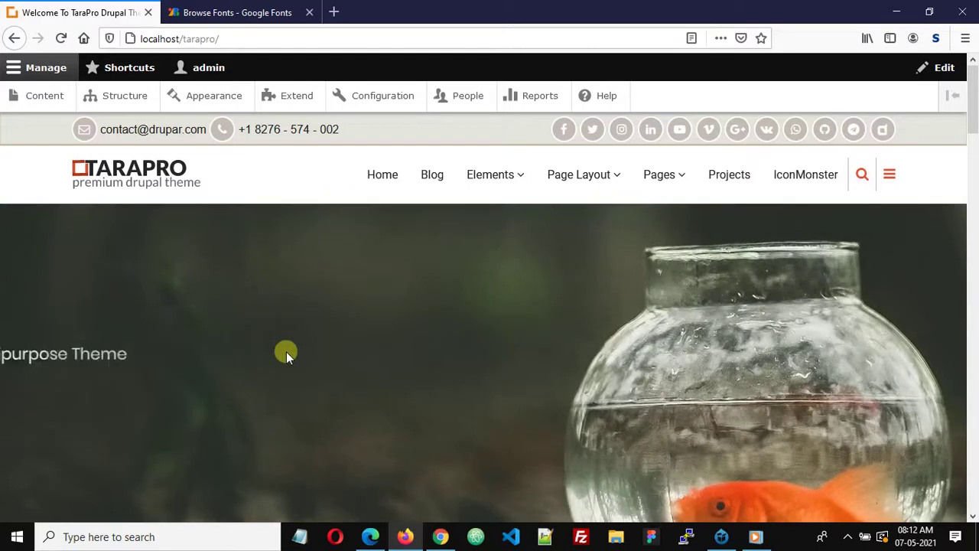
Review the TaraPro homepage welcome paragraph, then switch to the Google Fonts browse tab.
{"action": "scroll", "coordinate": [285, 353], "scroll_direction": "down", "scroll_amount": 5}
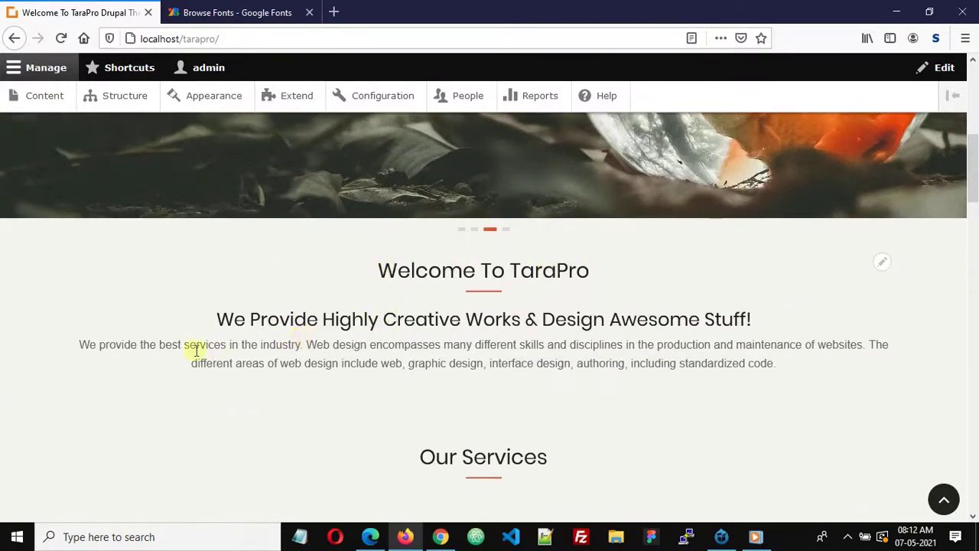
{"action": "left_click_drag", "start_coordinate": [100, 345], "coordinate": [343, 361]}
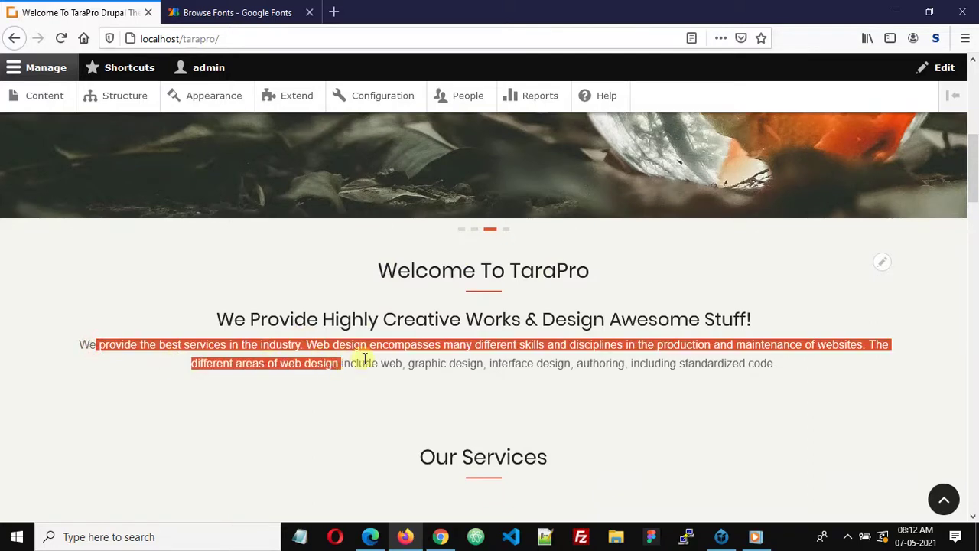
{"action": "left_click", "coordinate": [365, 359]}
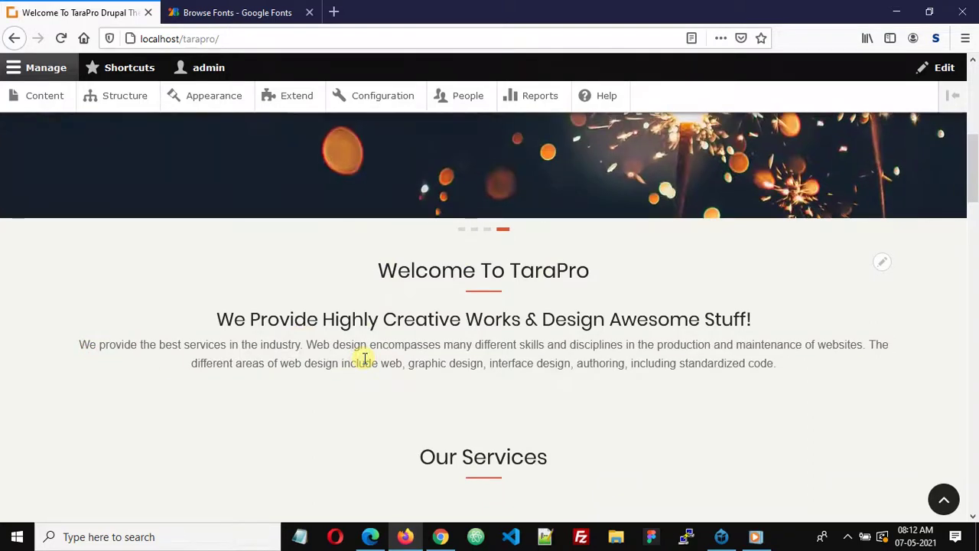
{"action": "scroll", "coordinate": [349, 366], "scroll_direction": "up", "scroll_amount": 5}
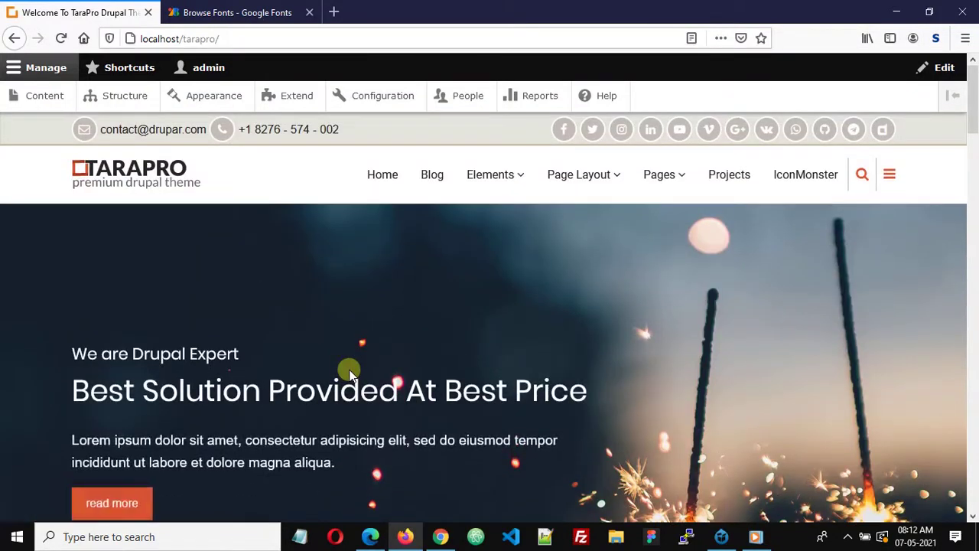
{"action": "left_click", "coordinate": [220, 21]}
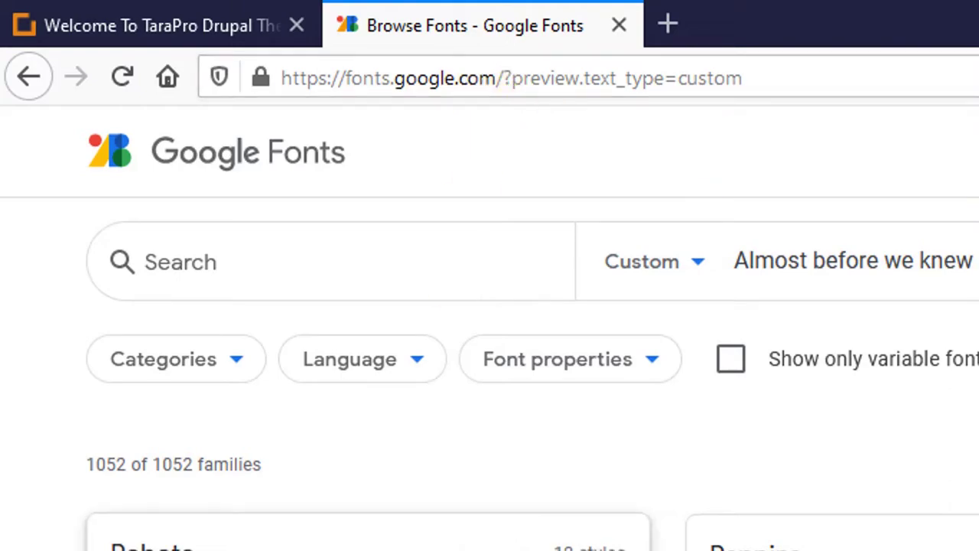
Select Roboto's Regular 400 style on its specimen page, then return to Browse fonts.
{"action": "scroll", "coordinate": [137, 356], "scroll_direction": "down", "scroll_amount": 1}
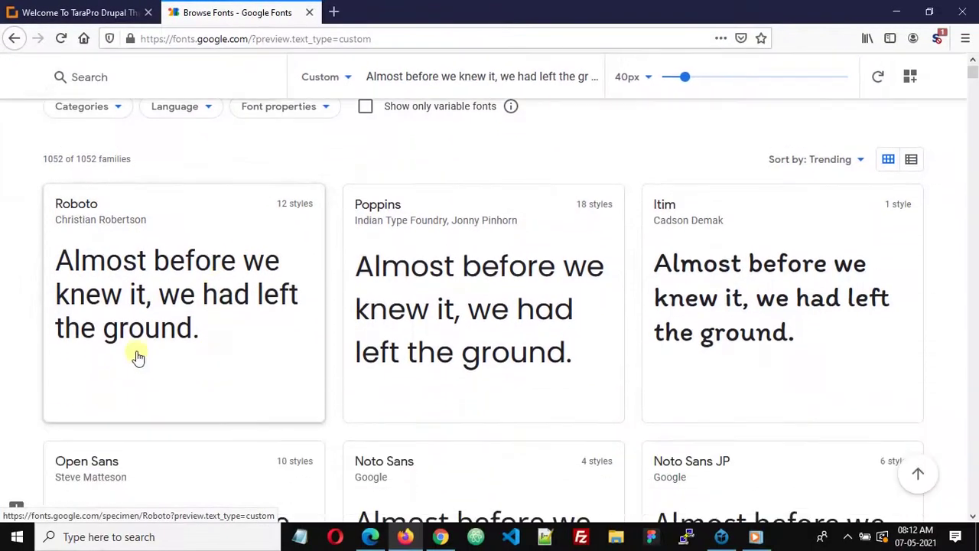
{"action": "left_click", "coordinate": [171, 268]}
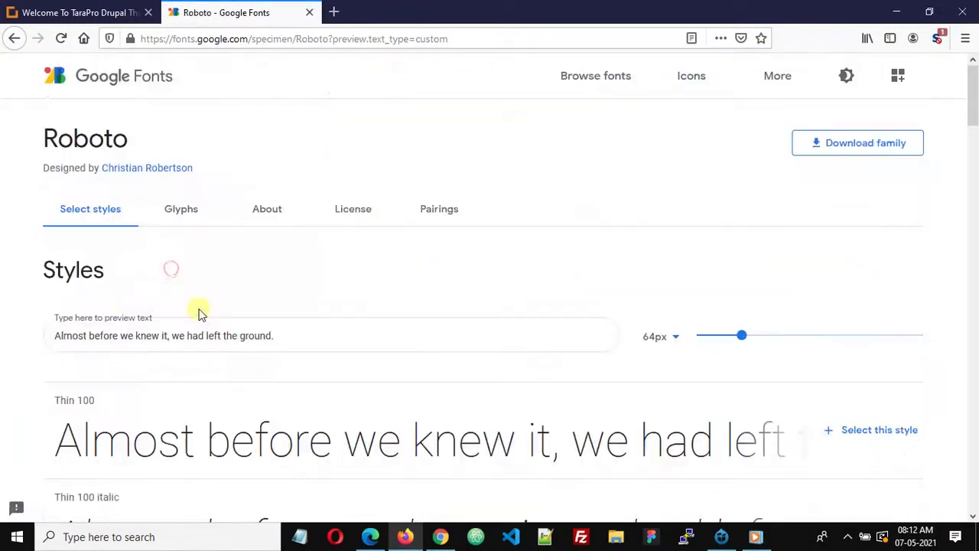
{"action": "scroll", "coordinate": [203, 314], "scroll_direction": "down", "scroll_amount": 6}
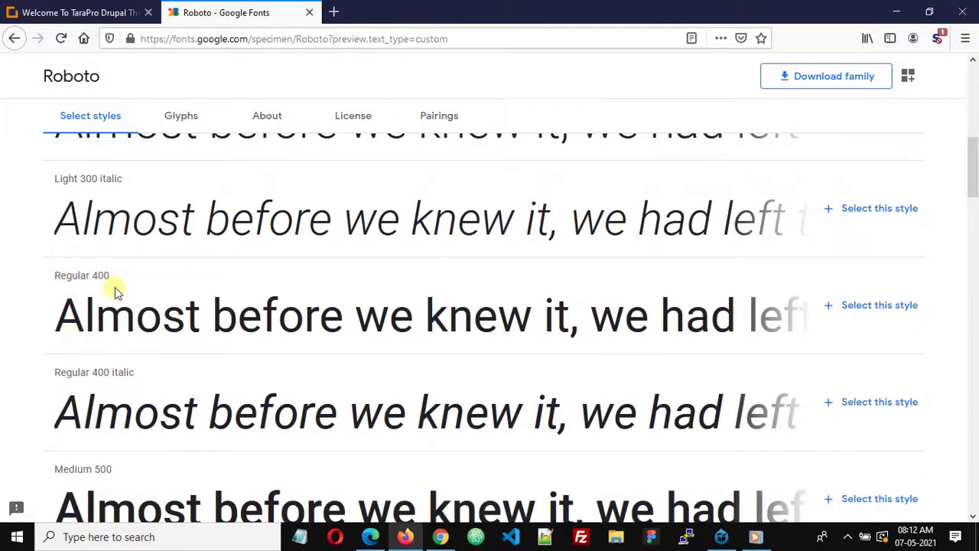
{"action": "left_click", "coordinate": [886, 311]}
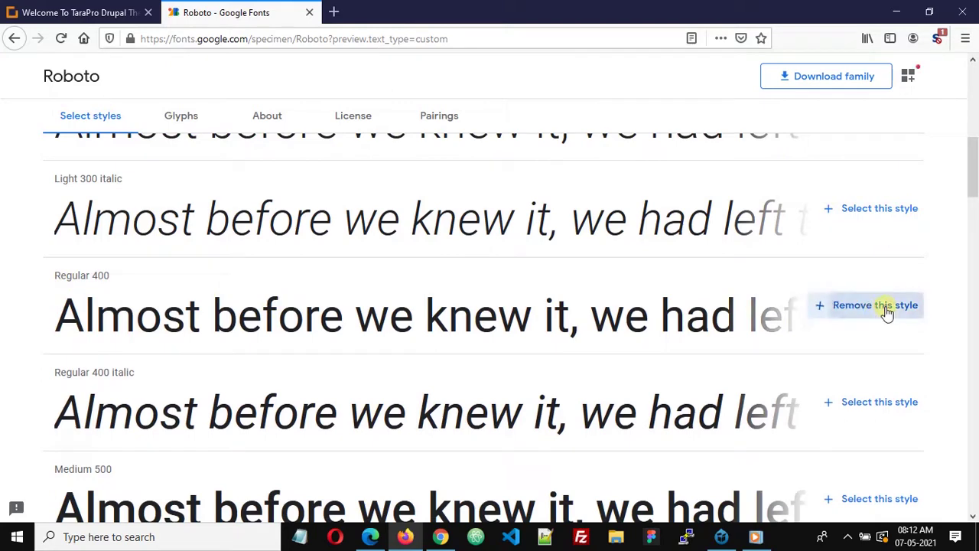
{"action": "scroll", "coordinate": [163, 169], "scroll_direction": "up", "scroll_amount": 5}
{"action": "scroll", "coordinate": [153, 169], "scroll_direction": "up", "scroll_amount": 2}
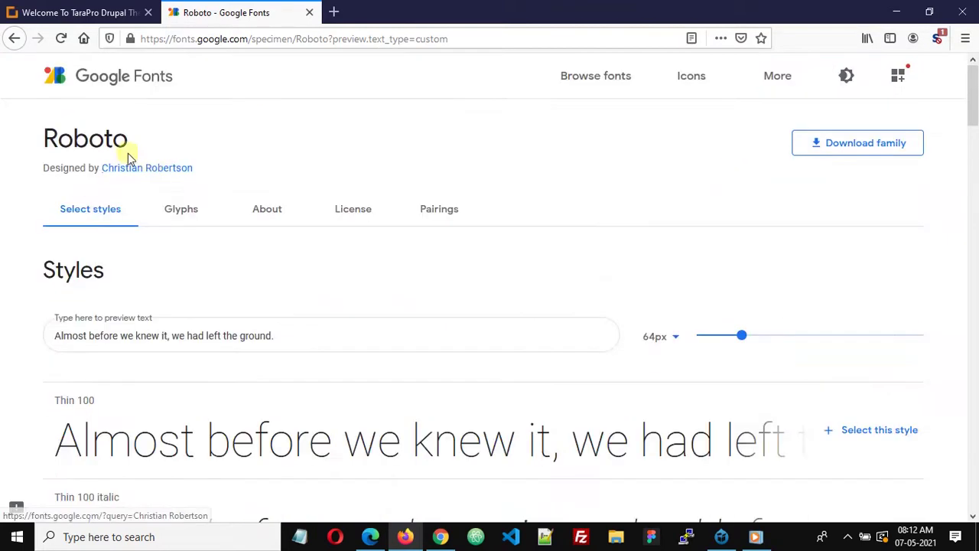
{"action": "left_click", "coordinate": [127, 81]}
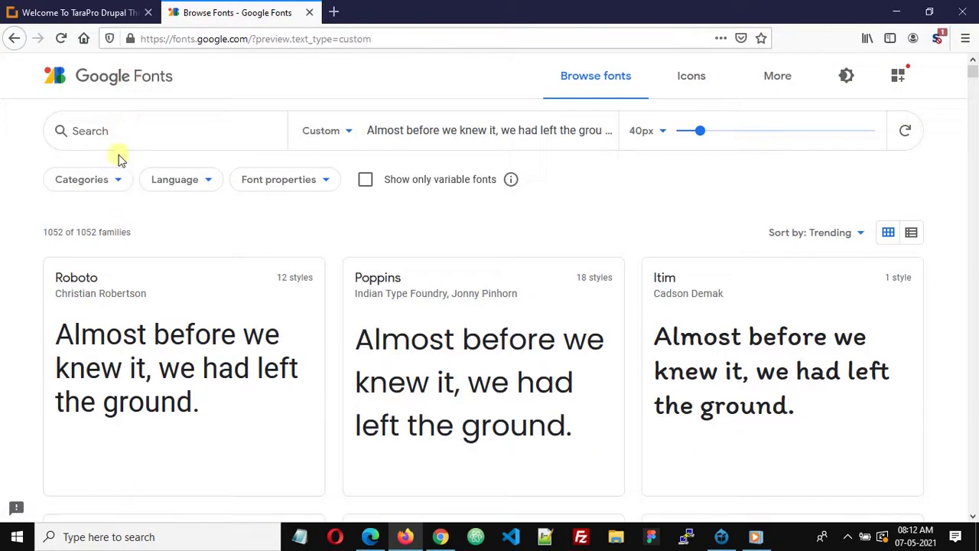
Find Teko in the font grid and select its Semi-bold 600 style.
{"action": "scroll", "coordinate": [207, 302], "scroll_direction": "down", "scroll_amount": 5}
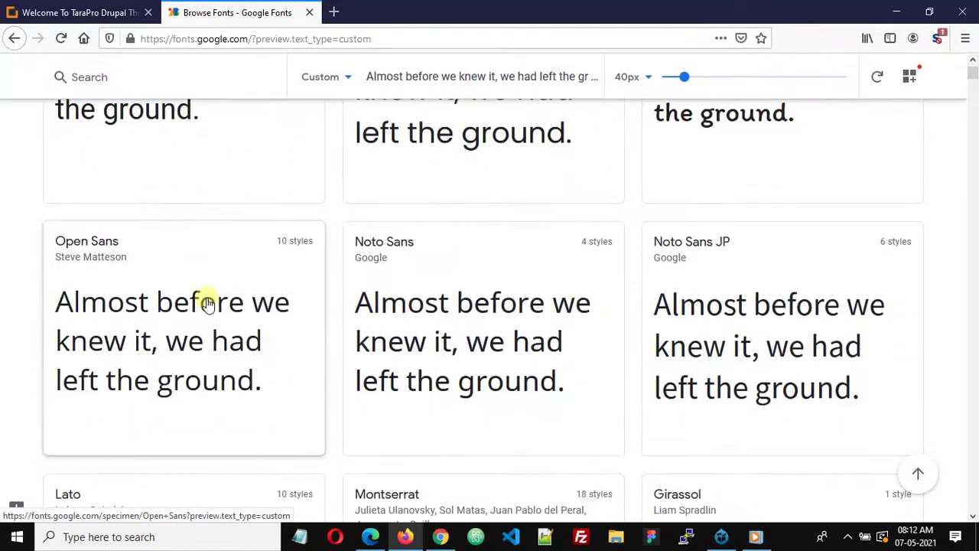
{"action": "scroll", "coordinate": [206, 302], "scroll_direction": "down", "scroll_amount": 5}
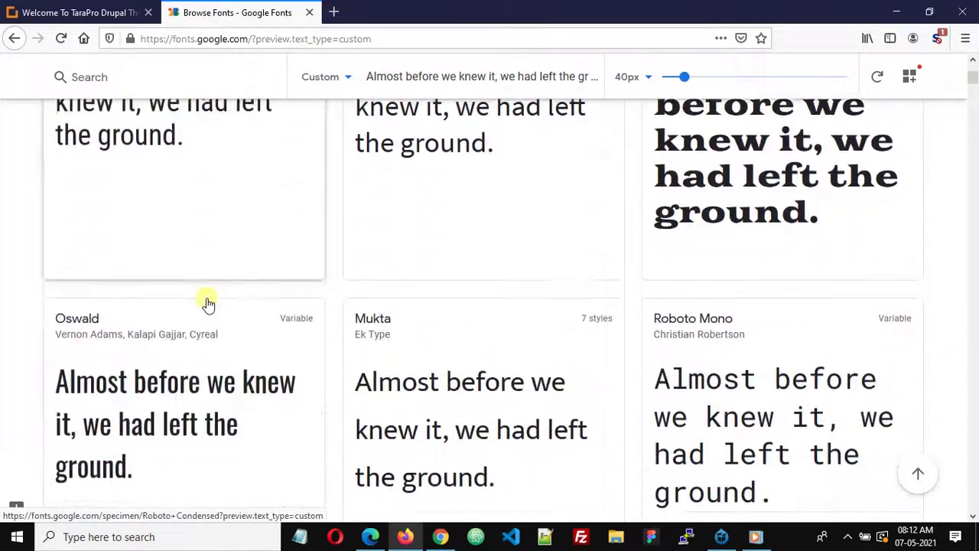
{"action": "scroll", "coordinate": [206, 302], "scroll_direction": "down", "scroll_amount": 5}
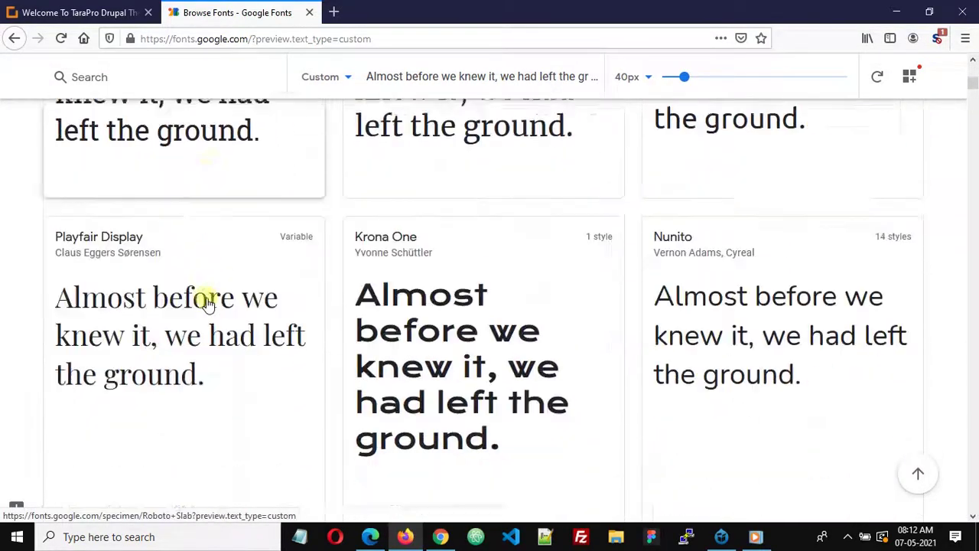
{"action": "scroll", "coordinate": [206, 302], "scroll_direction": "down", "scroll_amount": 1}
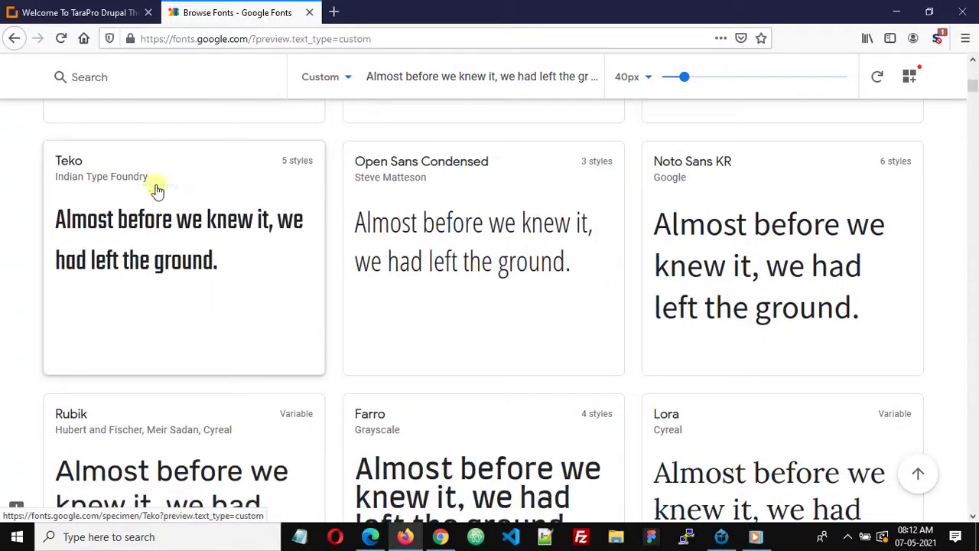
{"action": "left_click", "coordinate": [260, 239]}
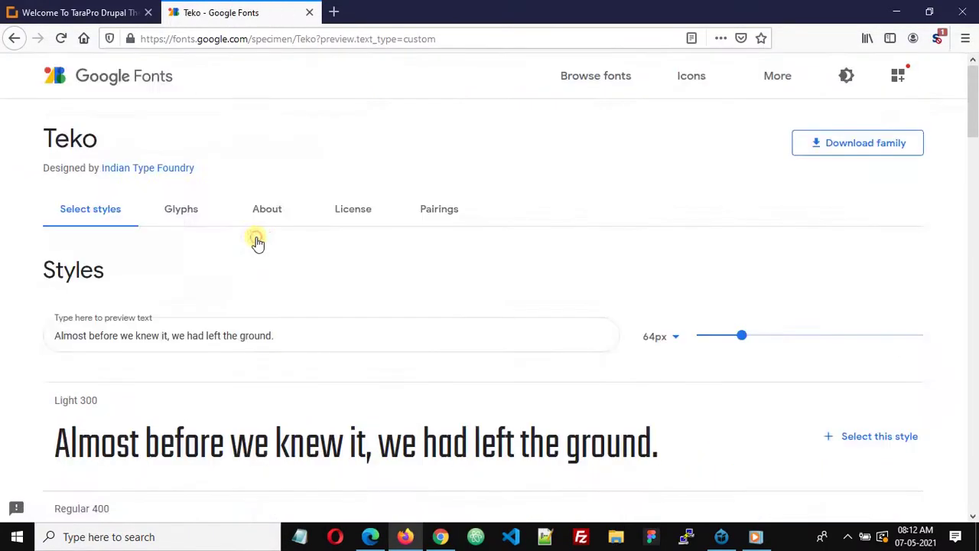
{"action": "scroll", "coordinate": [284, 247], "scroll_direction": "down", "scroll_amount": 7}
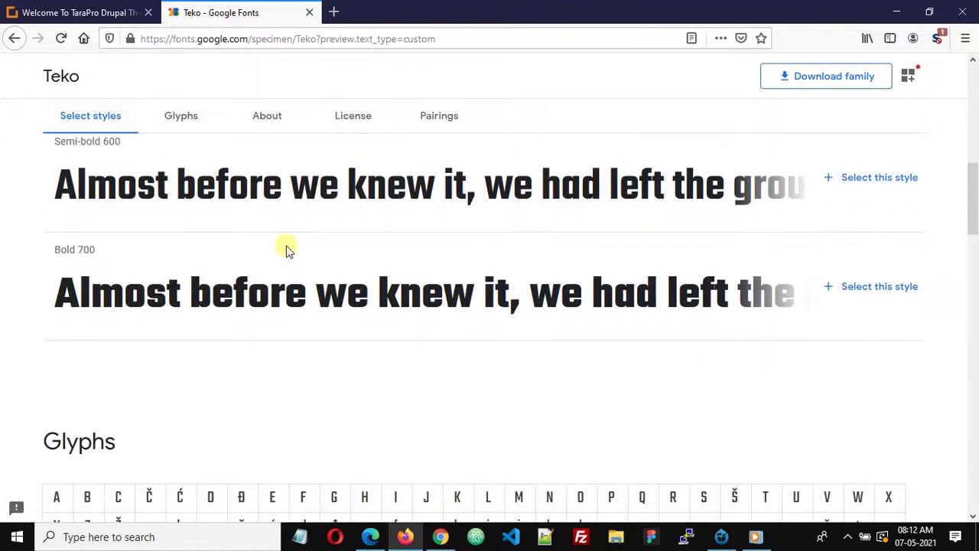
{"action": "scroll", "coordinate": [285, 253], "scroll_direction": "up", "scroll_amount": 1}
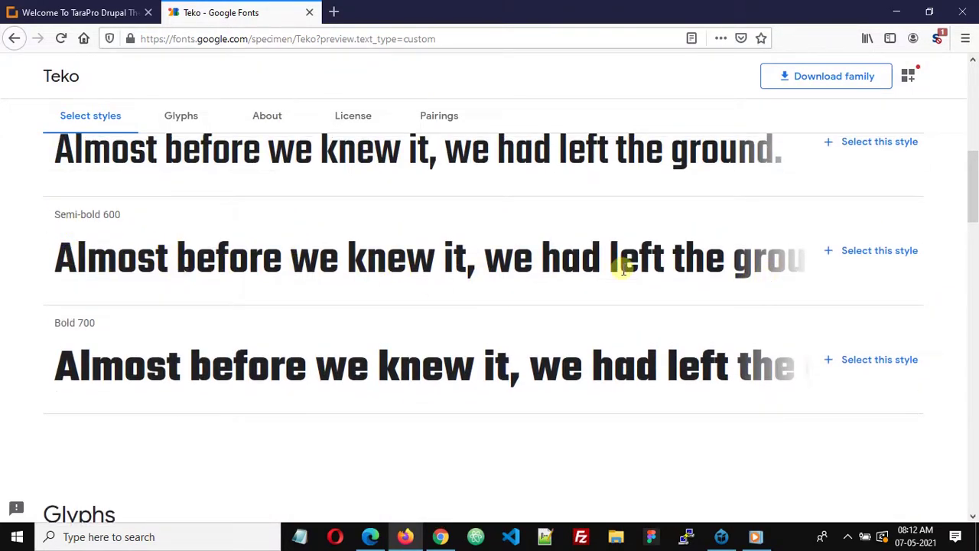
{"action": "left_click", "coordinate": [872, 252]}
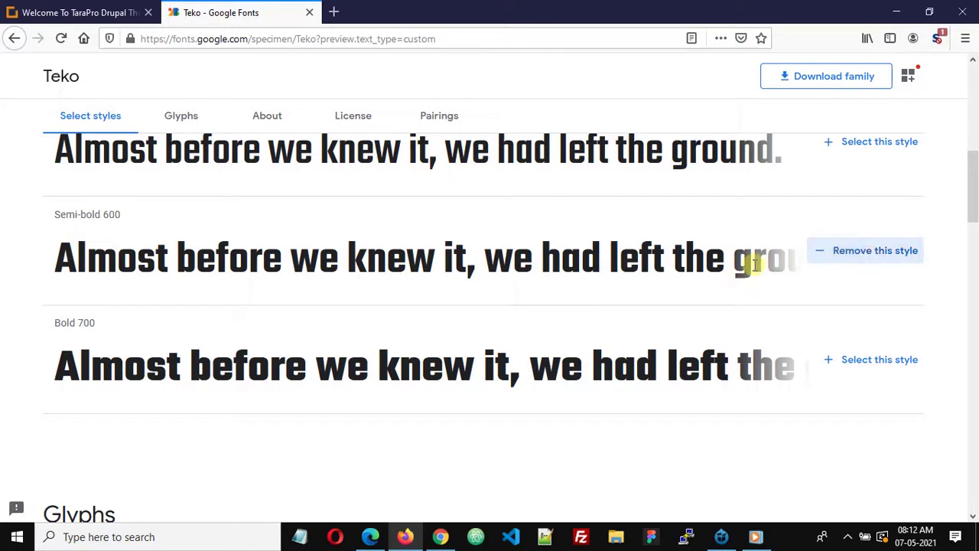
{"action": "scroll", "coordinate": [754, 265], "scroll_direction": "up", "scroll_amount": 2}
{"action": "scroll", "coordinate": [729, 250], "scroll_direction": "up", "scroll_amount": 5}
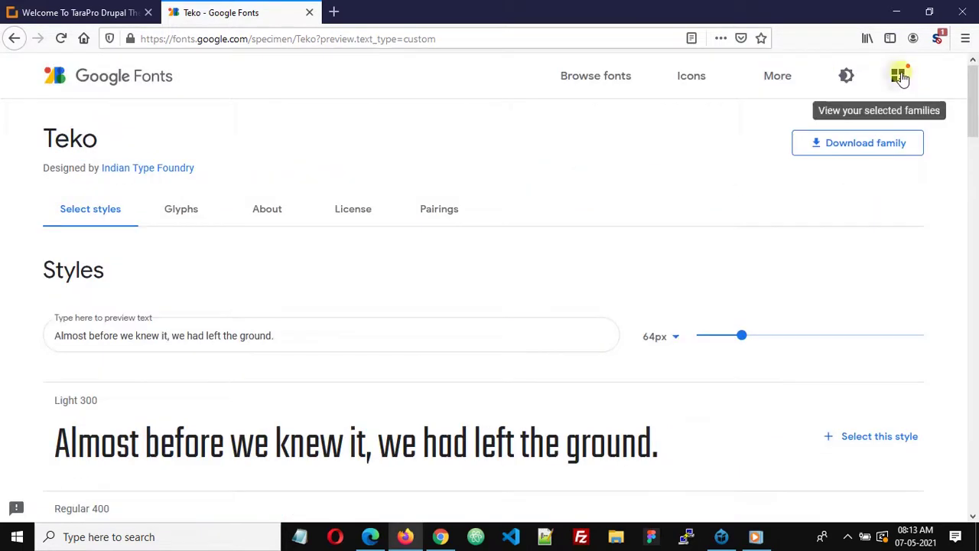
Open the selected families panel and check Roboto's and Teko's chosen styles.
{"action": "left_click", "coordinate": [904, 80]}
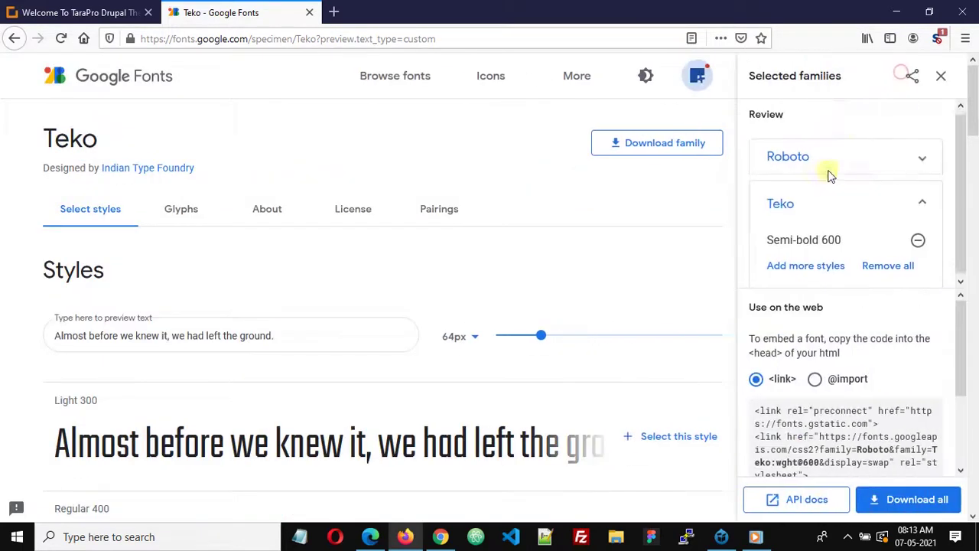
{"action": "left_click", "coordinate": [921, 158]}
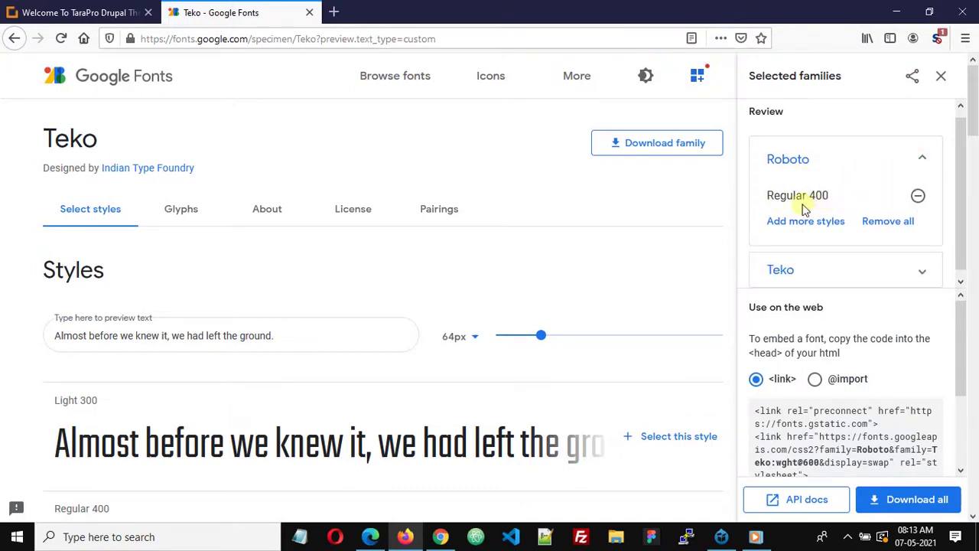
{"action": "left_click", "coordinate": [918, 160]}
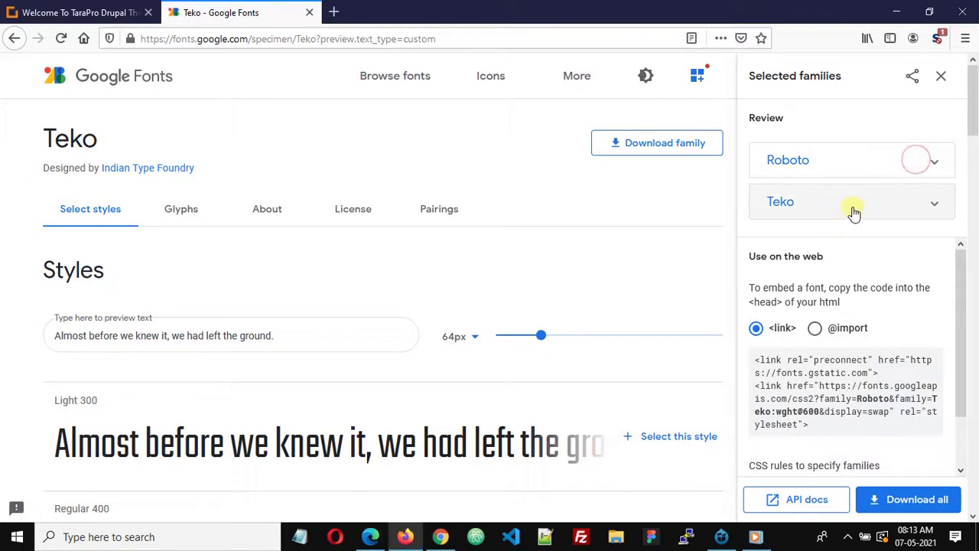
{"action": "left_click", "coordinate": [927, 211]}
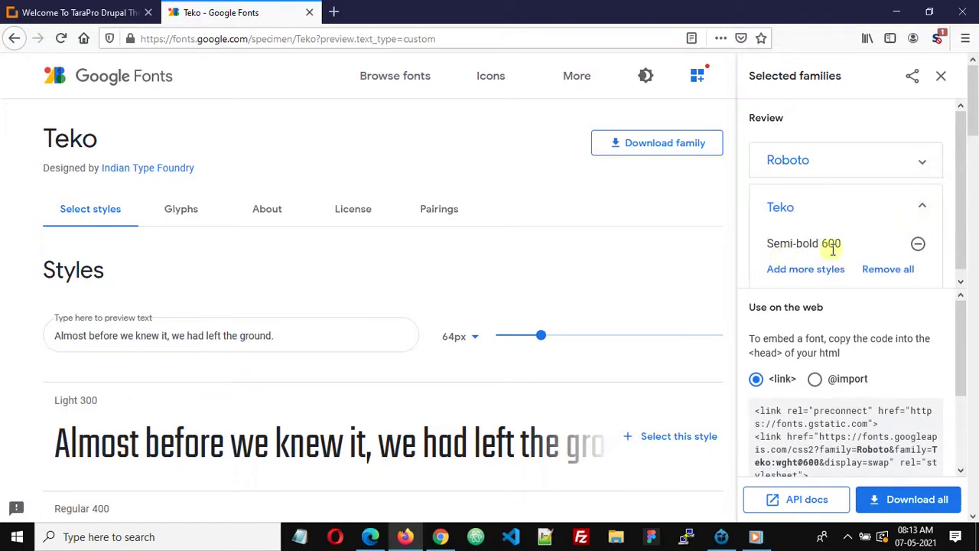
{"action": "left_click", "coordinate": [923, 217]}
Copy the combined Roboto and Teko wght@600 <link> embed code.
{"action": "scroll", "coordinate": [867, 343], "scroll_direction": "down", "scroll_amount": 2}
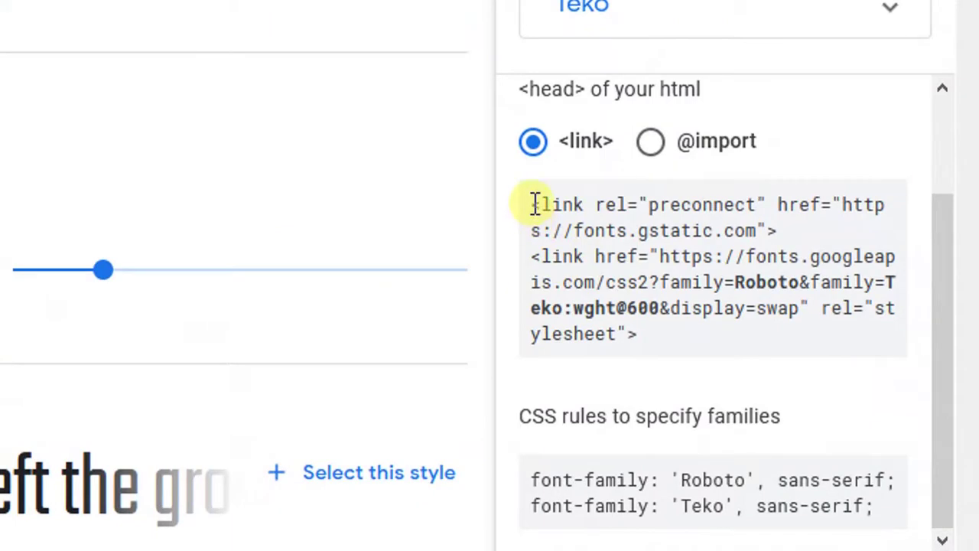
{"action": "left_click_drag", "start_coordinate": [535, 204], "coordinate": [503, 212]}
{"action": "right_click", "coordinate": [566, 224]}
{"action": "left_click", "coordinate": [633, 242]}
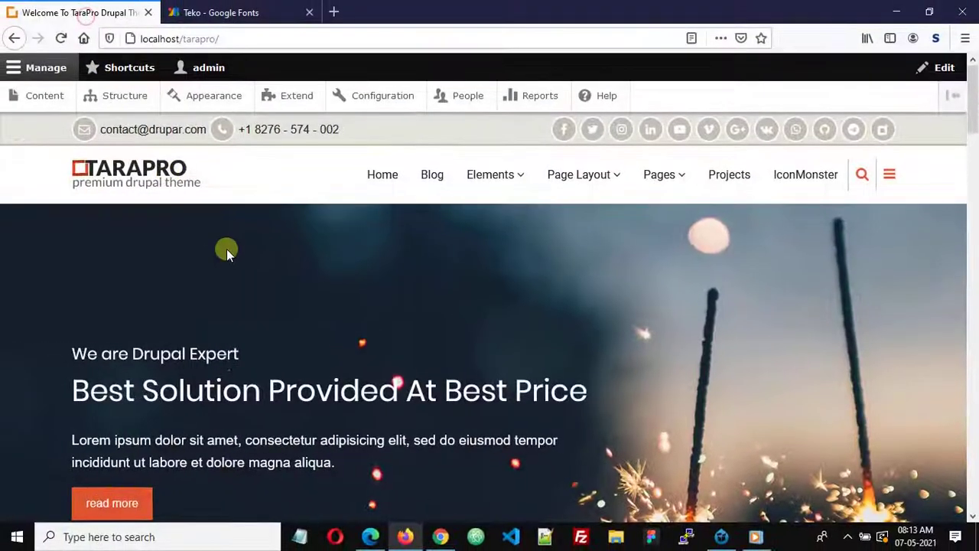
From Appearance, open TaraPro's Settings and scroll to the TaraPro Theme Settings tabs.
{"action": "left_click", "coordinate": [197, 96]}
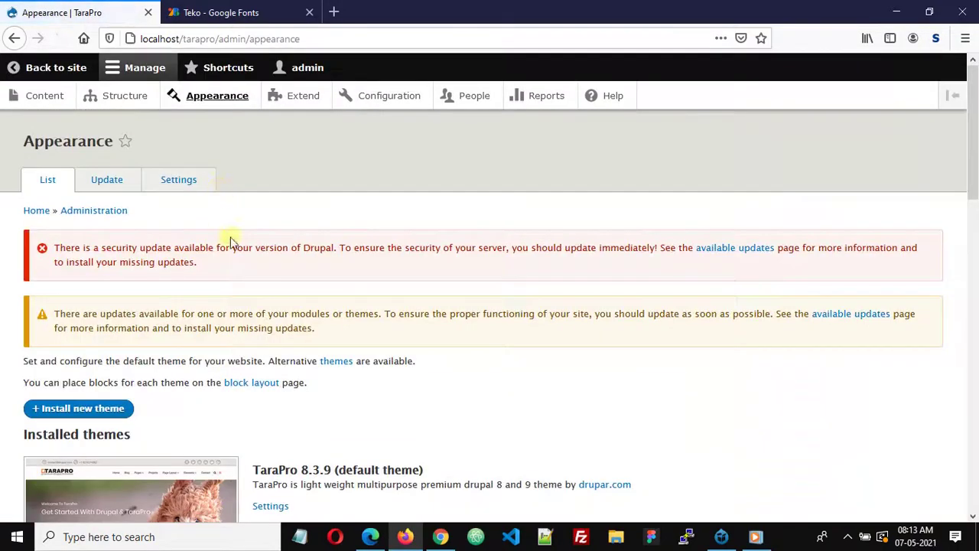
{"action": "scroll", "coordinate": [229, 242], "scroll_direction": "down", "scroll_amount": 3}
{"action": "left_click", "coordinate": [273, 297]}
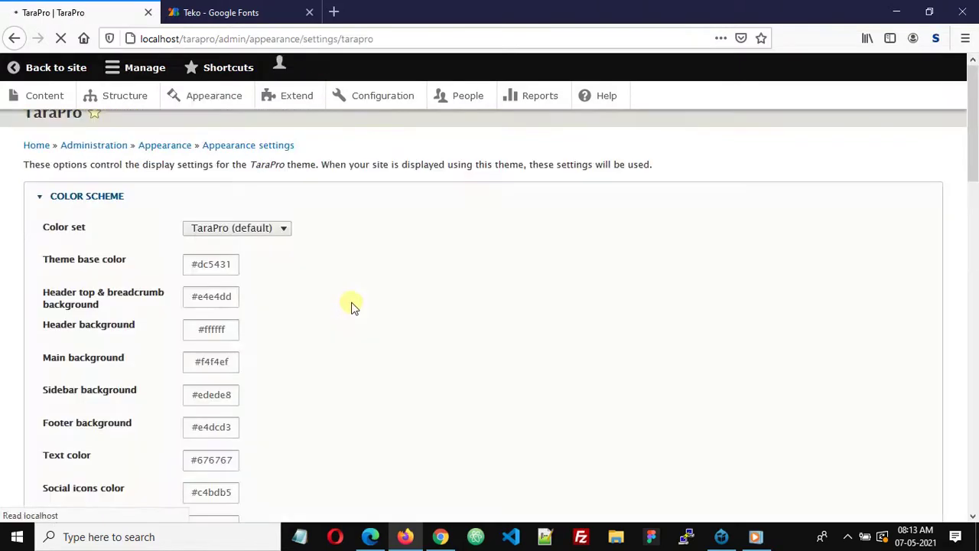
{"action": "scroll", "coordinate": [363, 313], "scroll_direction": "down", "scroll_amount": 9}
{"action": "scroll", "coordinate": [363, 315], "scroll_direction": "down", "scroll_amount": 4}
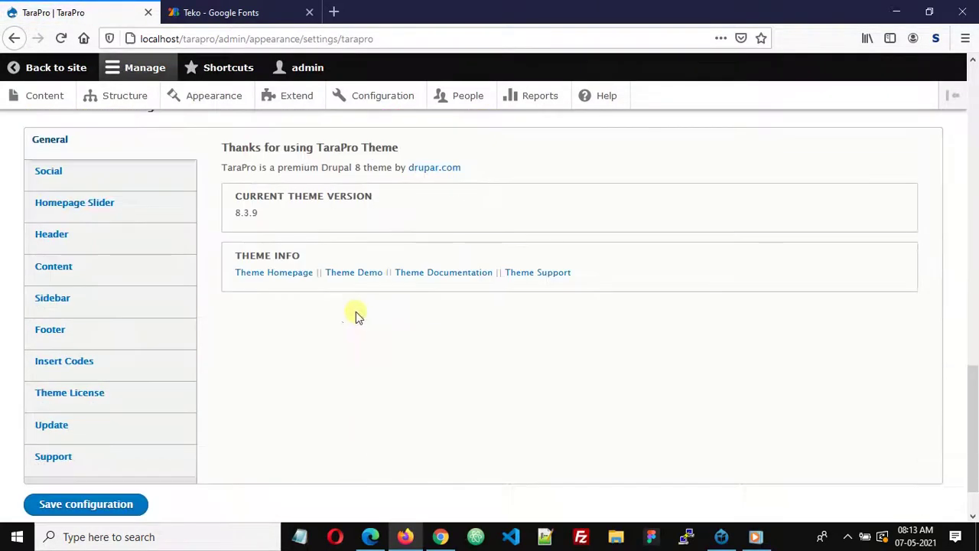
Enable custom head codes under Insert Codes and paste the Google Fonts link lines.
{"action": "left_click", "coordinate": [110, 373]}
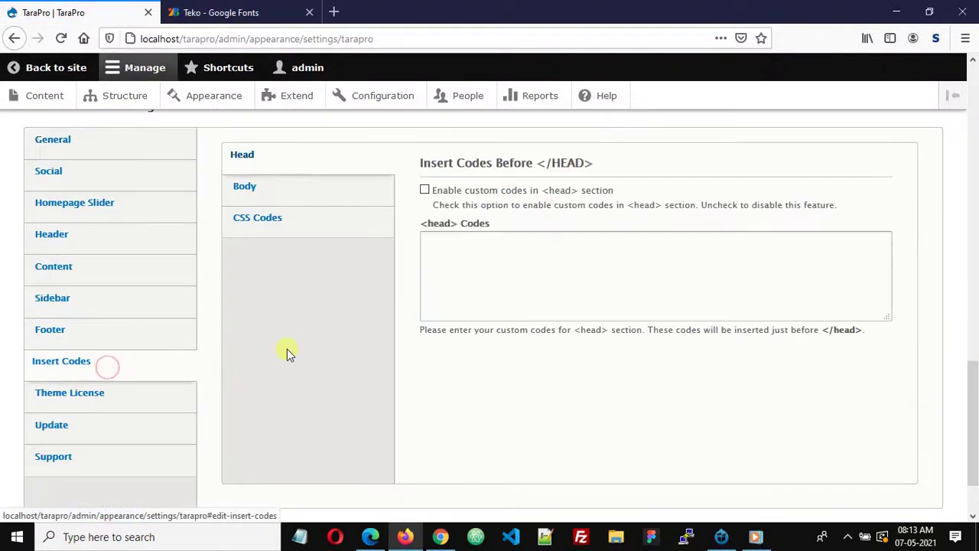
{"action": "scroll", "coordinate": [286, 349], "scroll_direction": "up", "scroll_amount": 2}
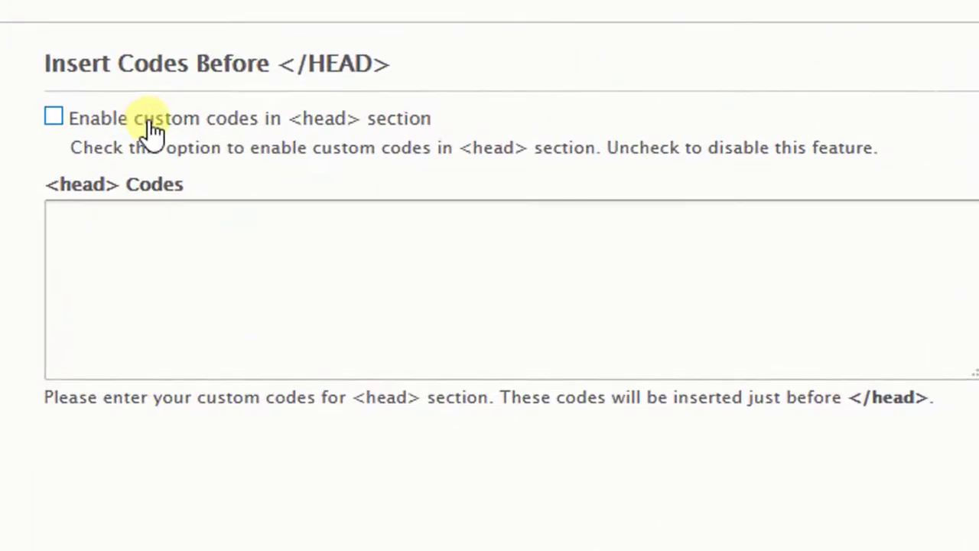
{"action": "left_click", "coordinate": [149, 122]}
{"action": "left_click", "coordinate": [176, 246]}
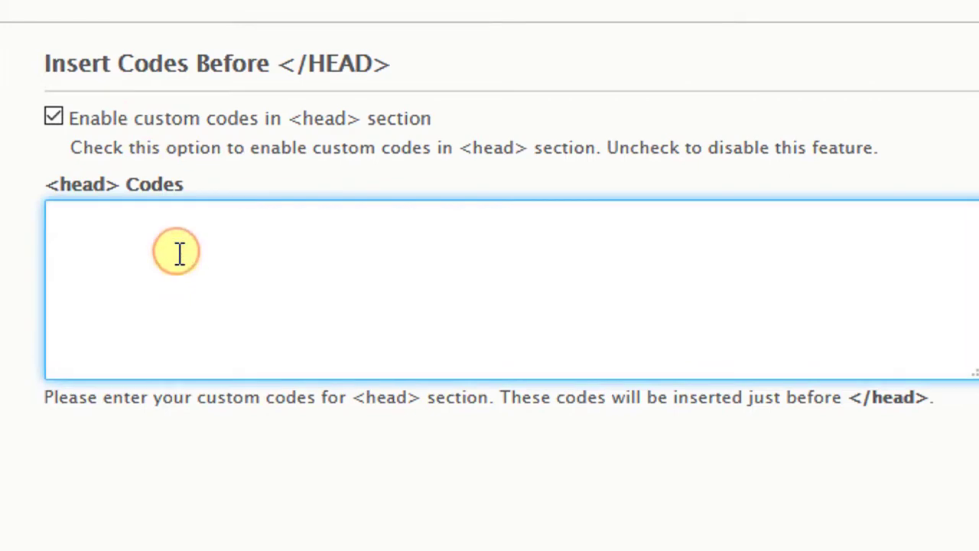
{"action": "key", "text": "ctrl+v"}
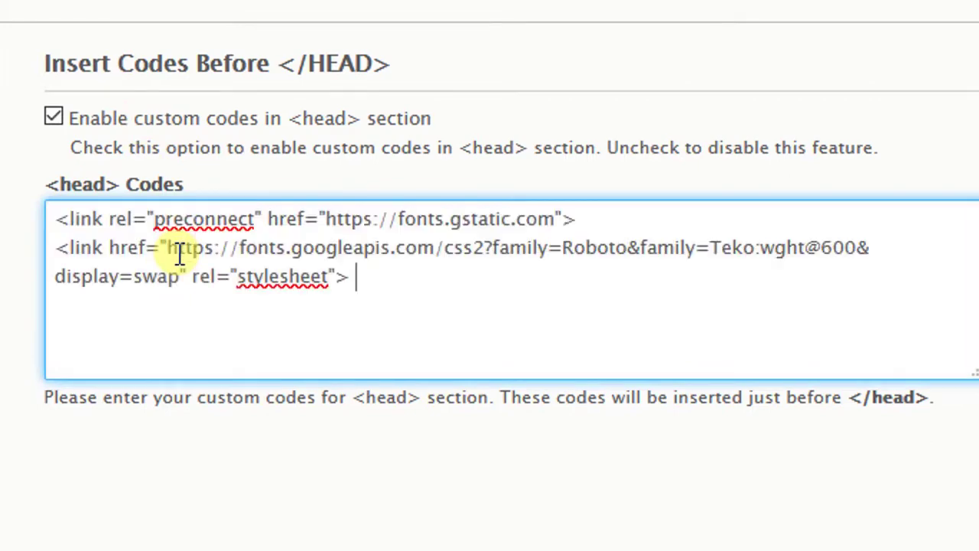
Remove 'https:' from the gstatic URL to make it protocol-relative and save the configuration.
{"action": "left_click", "coordinate": [382, 219]}
{"action": "key", "text": "BackSpace"}
{"action": "key", "text": "BackSpace"}
{"action": "key", "text": "BackSpace"}
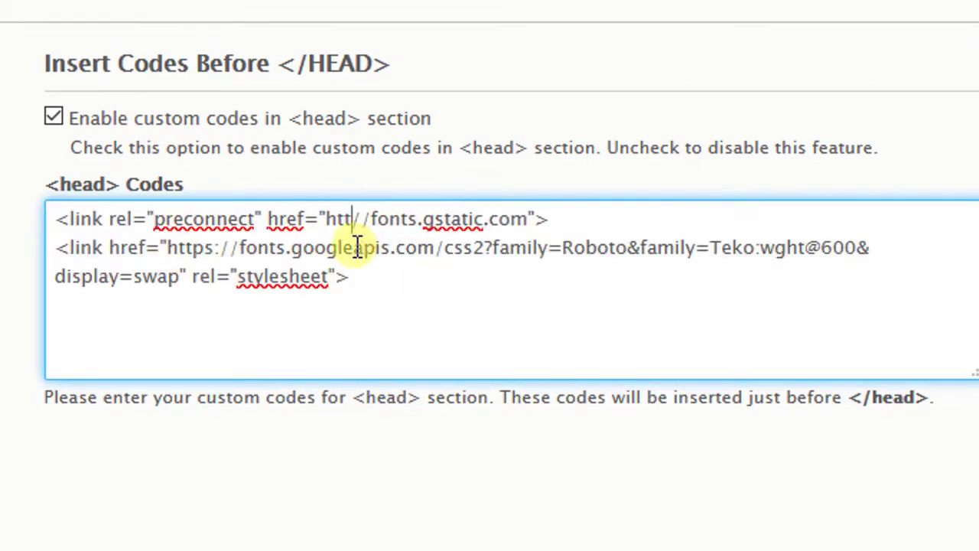
{"action": "key", "text": "BackSpace"}
{"action": "key", "text": "BackSpace"}
{"action": "key", "text": "BackSpace"}
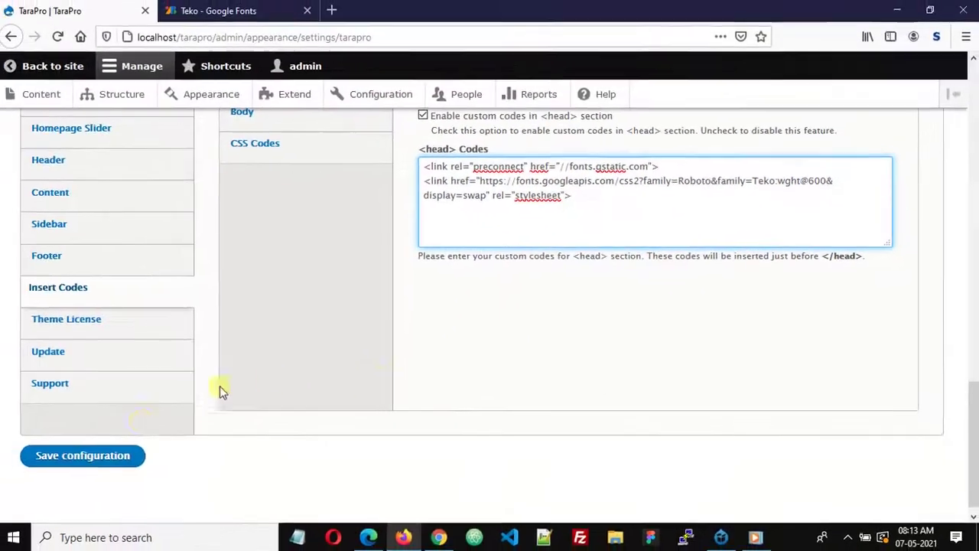
{"action": "left_click", "coordinate": [0, 550]}
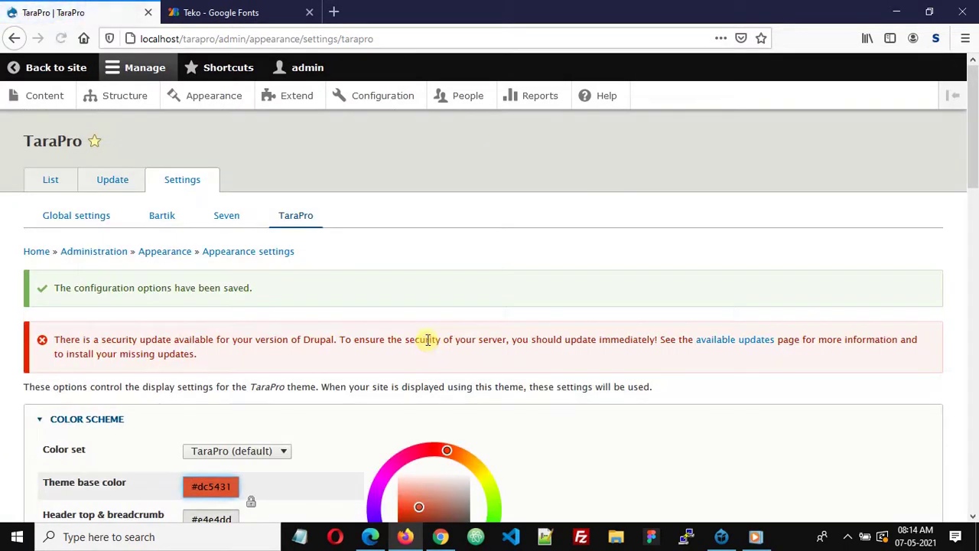
{"action": "scroll", "coordinate": [426, 340], "scroll_direction": "down", "scroll_amount": 10}
{"action": "scroll", "coordinate": [427, 342], "scroll_direction": "down", "scroll_amount": 10}
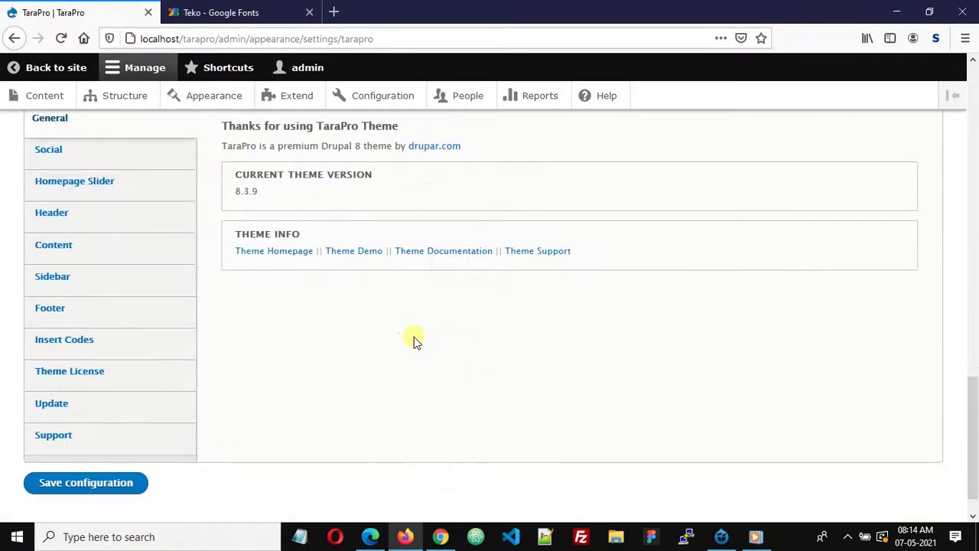
{"action": "left_click", "coordinate": [213, 15]}
Copy the Roboto font-family line from Google Fonts' CSS rules.
{"action": "scroll", "coordinate": [711, 345], "scroll_direction": "down", "scroll_amount": 3}
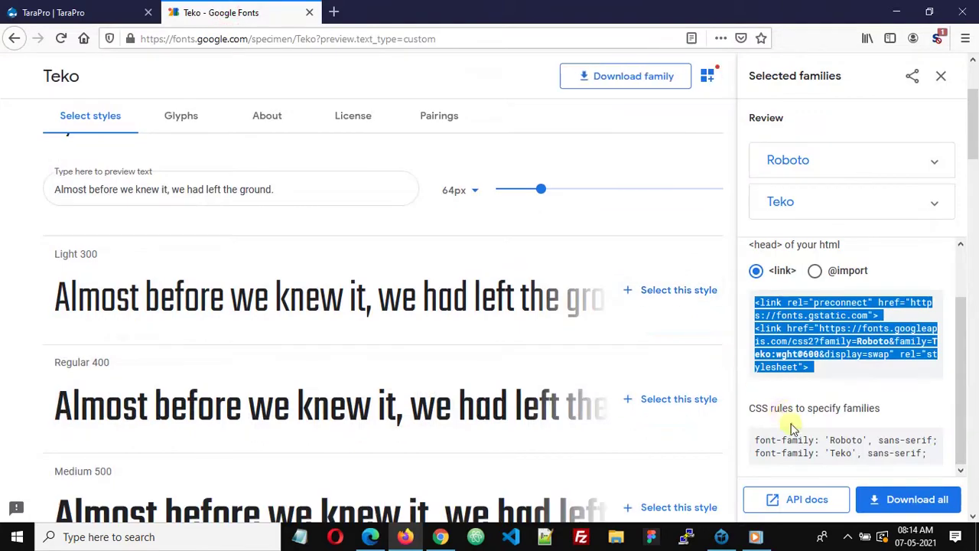
{"action": "left_click", "coordinate": [756, 442]}
{"action": "left_click_drag", "start_coordinate": [538, 391], "coordinate": [888, 394]}
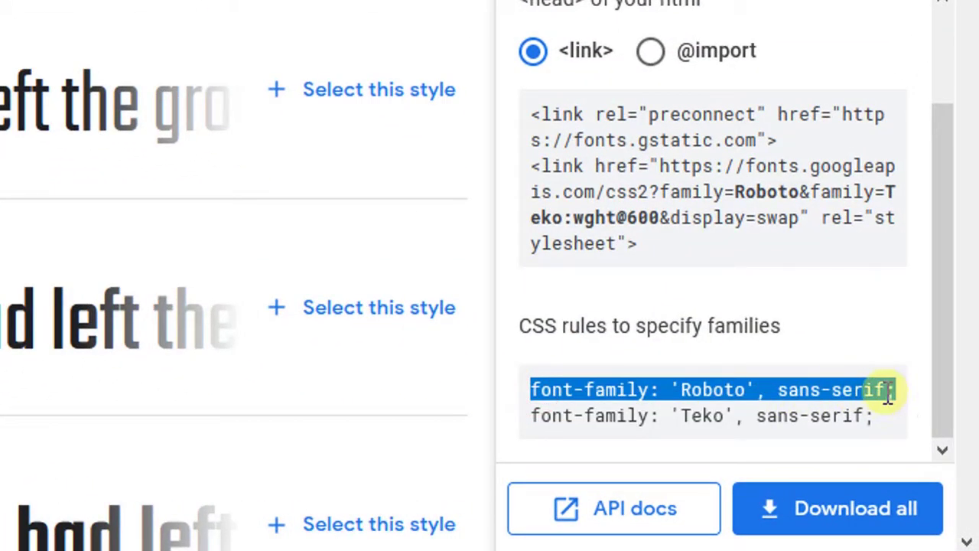
{"action": "right_click", "coordinate": [889, 394]}
{"action": "left_click", "coordinate": [747, 77]}
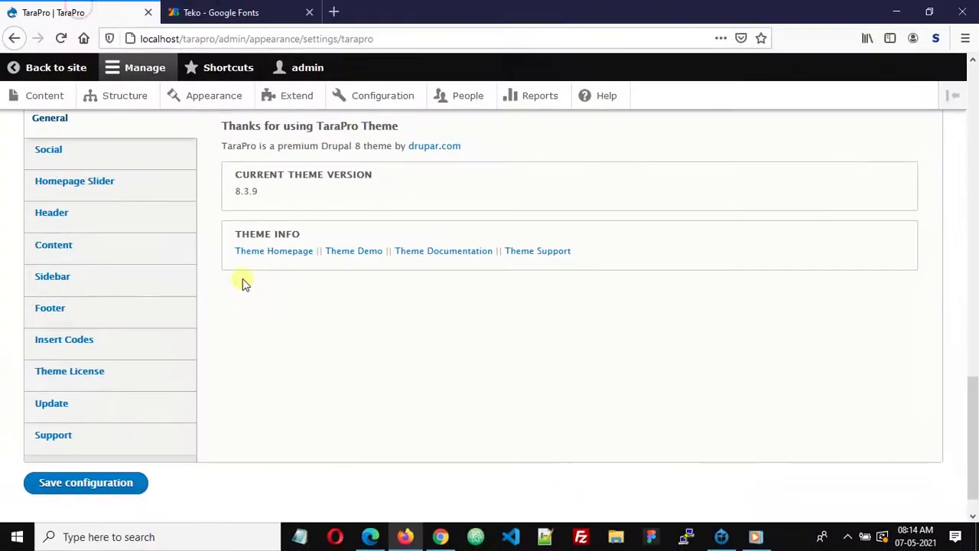
{"action": "scroll", "coordinate": [247, 298], "scroll_direction": "up", "scroll_amount": 2}
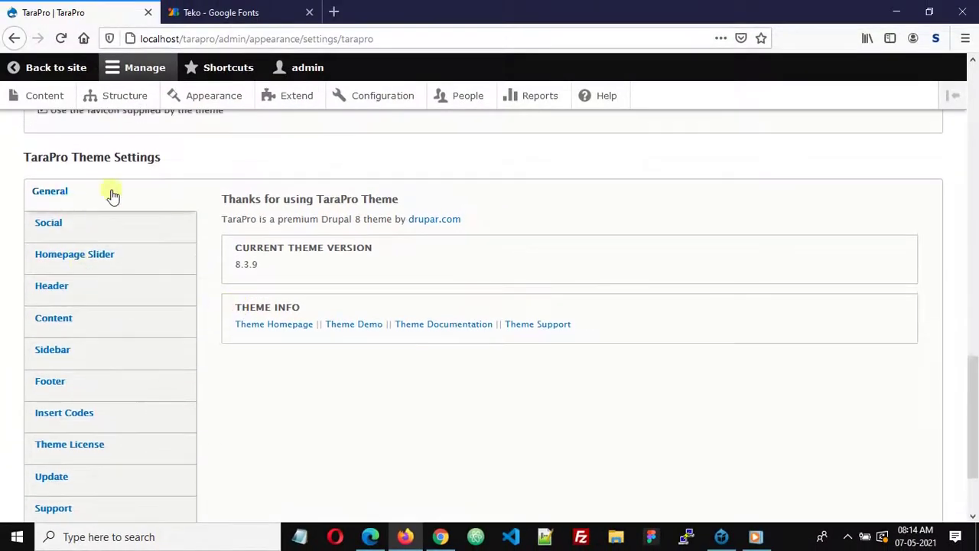
Enable Additional CSS under Insert Codes and paste the Roboto font-family line into a body rule.
{"action": "left_click", "coordinate": [96, 423]}
{"action": "left_click", "coordinate": [252, 271]}
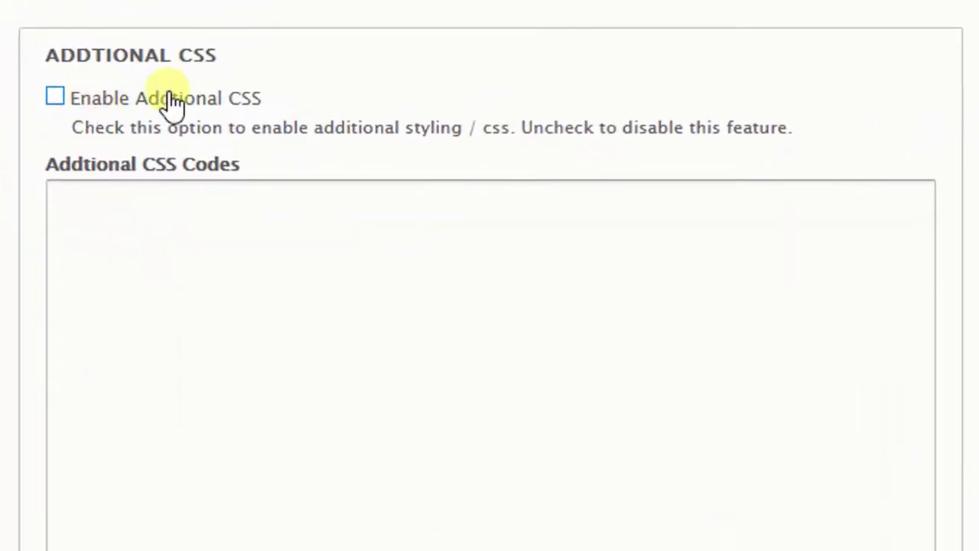
{"action": "left_click", "coordinate": [172, 299]}
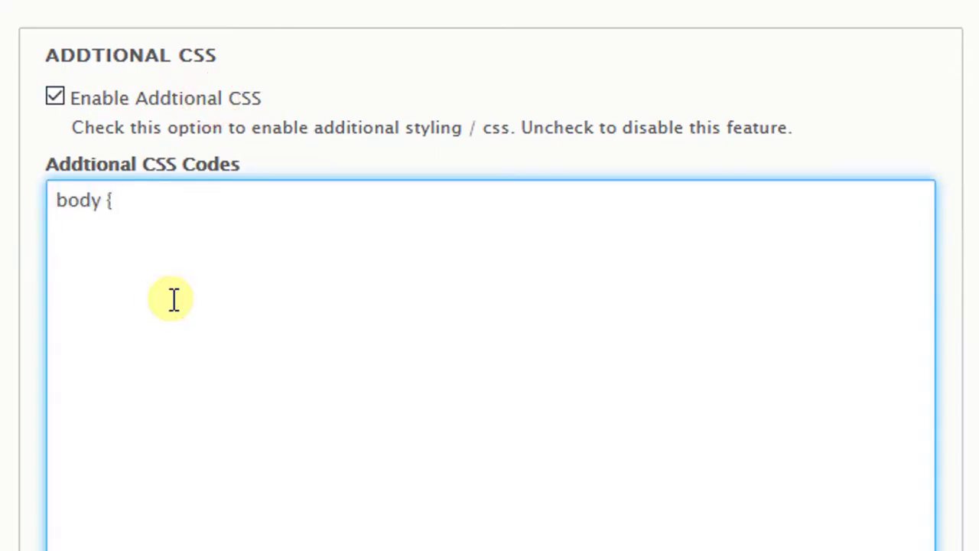
{"action": "key", "text": "ctrl+v"}
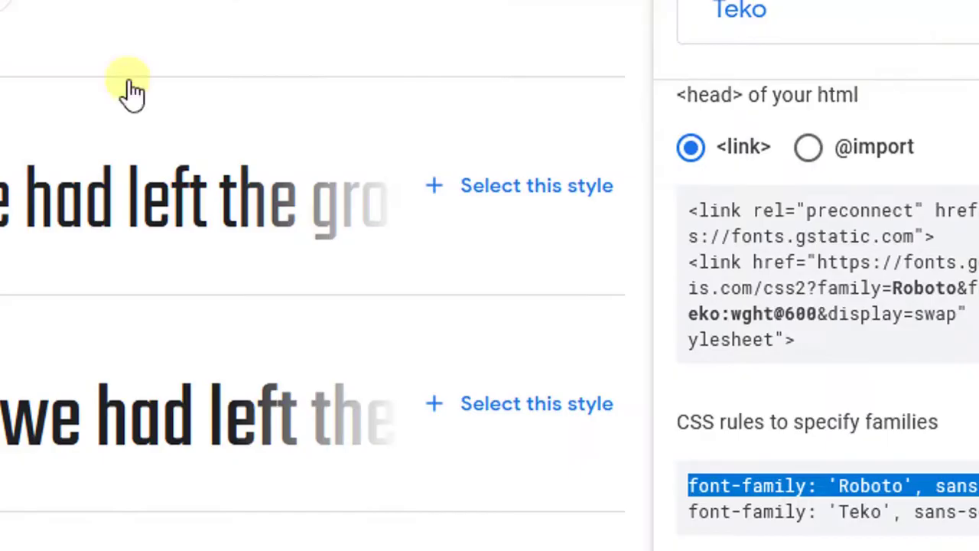
Copy the Teko font-family line from Google Fonts' CSS rules.
{"action": "left_click", "coordinate": [845, 529]}
{"action": "left_click_drag", "start_coordinate": [691, 511], "coordinate": [977, 513]}
{"action": "right_click", "coordinate": [813, 511]}
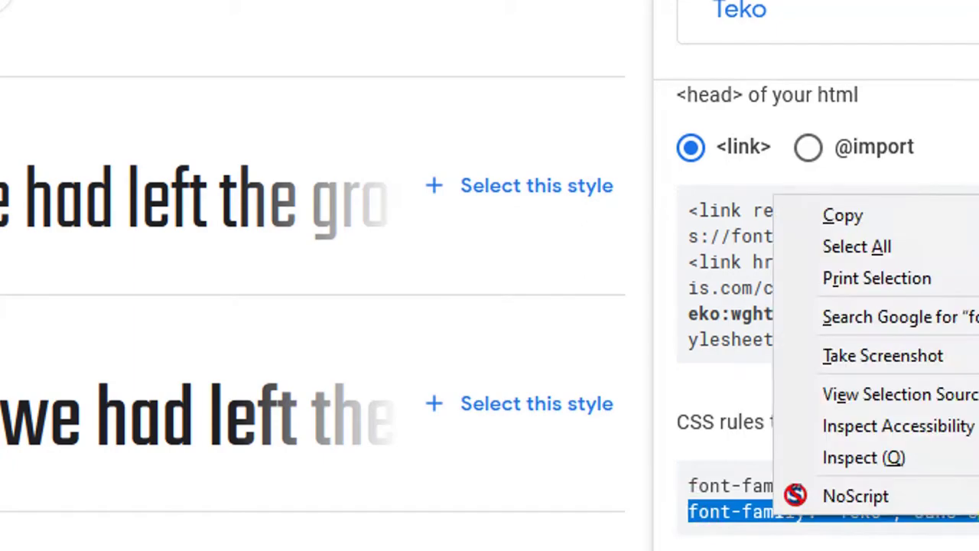
{"action": "left_click", "coordinate": [893, 224]}
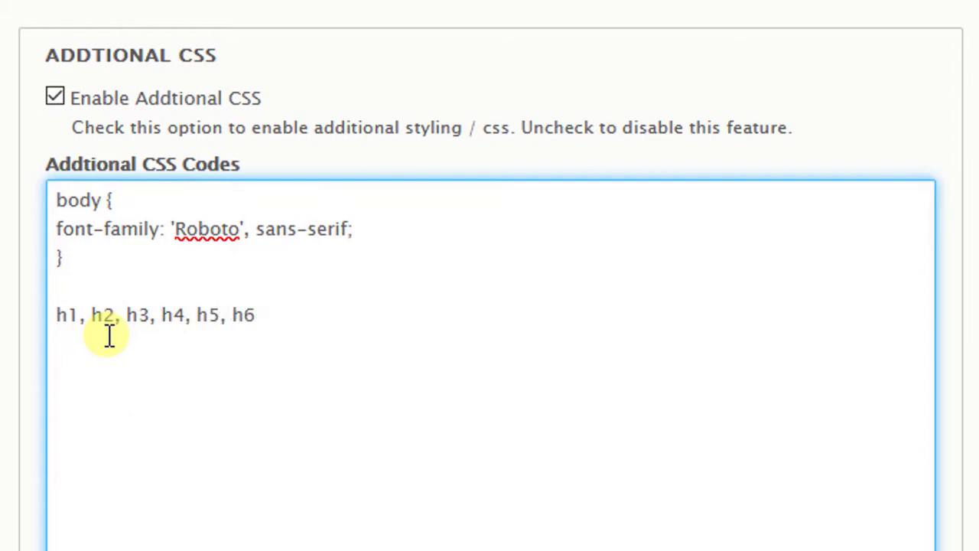
Complete the h1–h6 rule with Teko's font-family and font-weight: 600, then save.
{"action": "key", "text": "ctrl+v"}
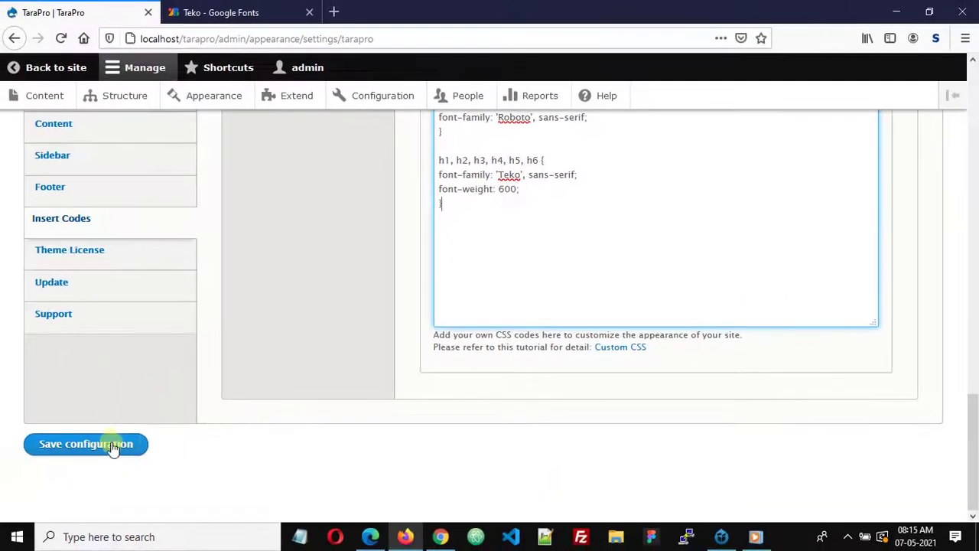
{"action": "left_click", "coordinate": [85, 448]}
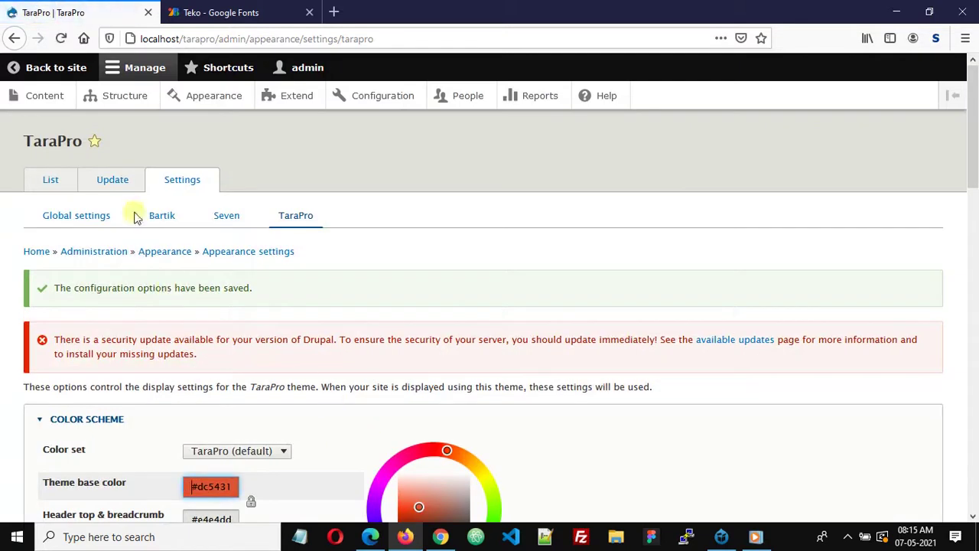
Go back to the homepage and check that Welcome To TaraPro and Our Services headings show in Teko.
{"action": "left_click", "coordinate": [61, 69]}
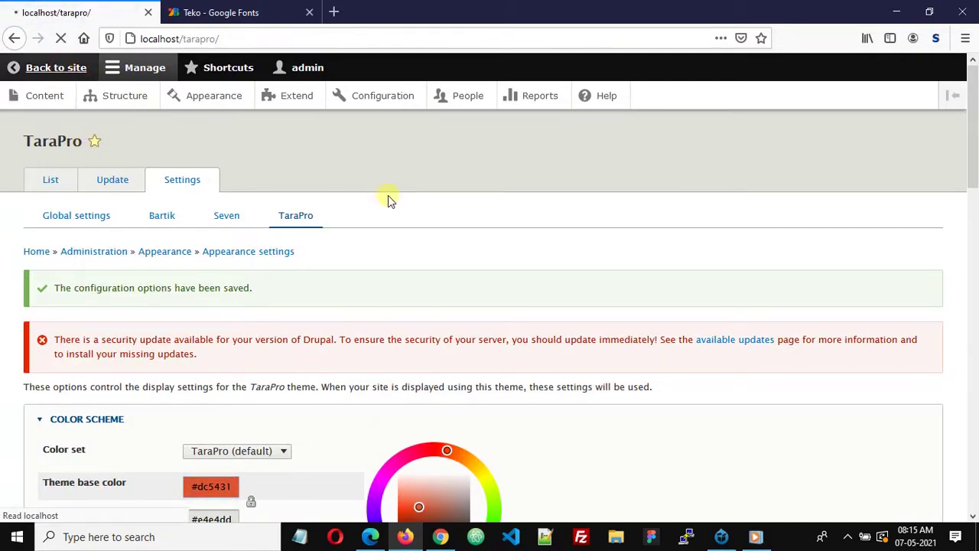
{"action": "scroll", "coordinate": [417, 247], "scroll_direction": "down", "scroll_amount": 5}
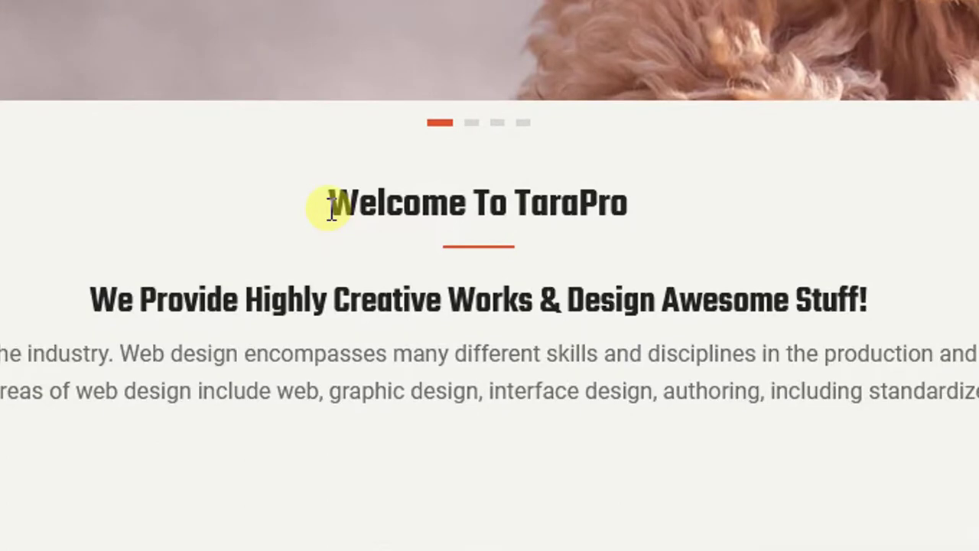
{"action": "scroll", "coordinate": [437, 336], "scroll_direction": "down", "scroll_amount": 2}
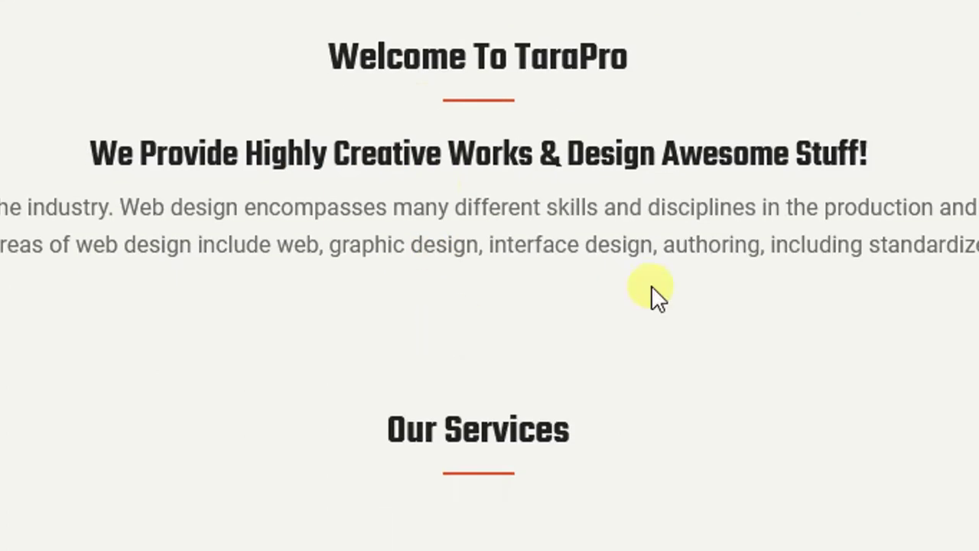